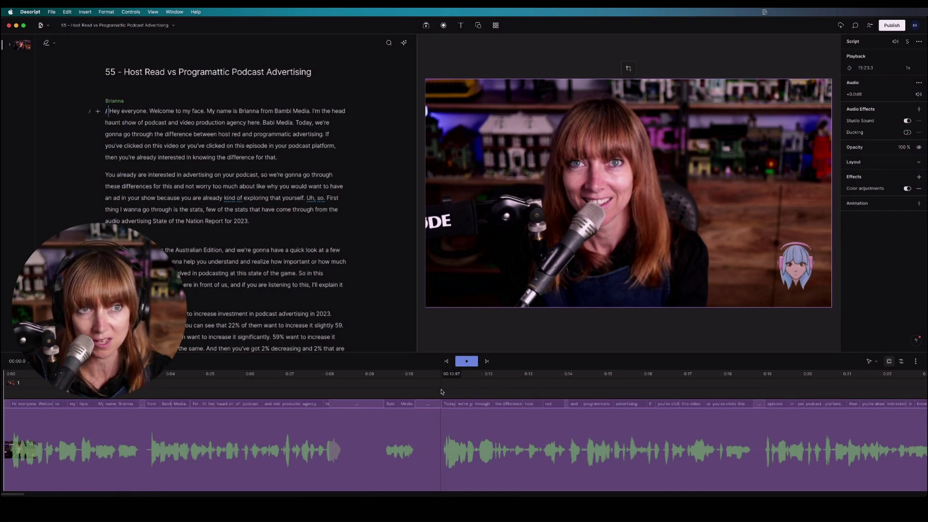
Play the voice recording from 0:10.9 and stop playback at 0:19.
mouse_move(442, 391)
mouse_down()
mouse_move(445, 399)
mouse_move(441, 391)
mouse_up()
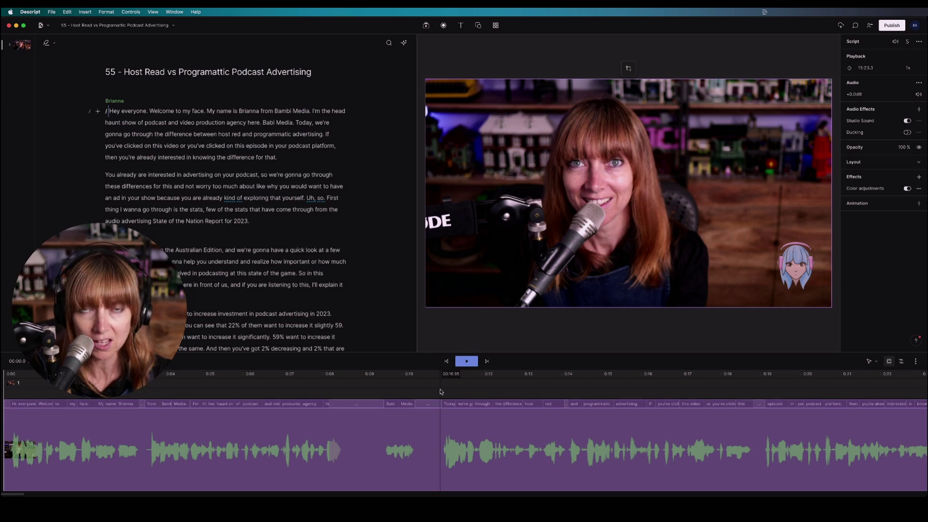
click(441, 392)
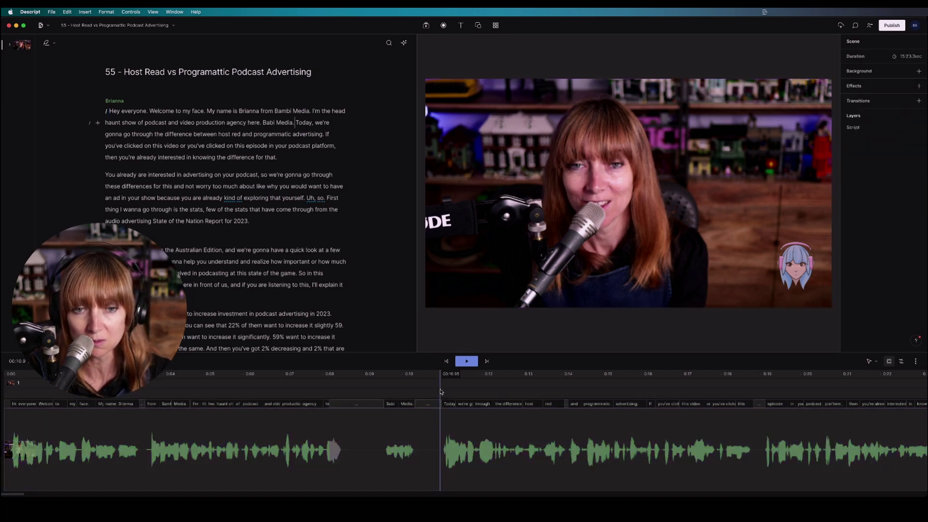
key(space)
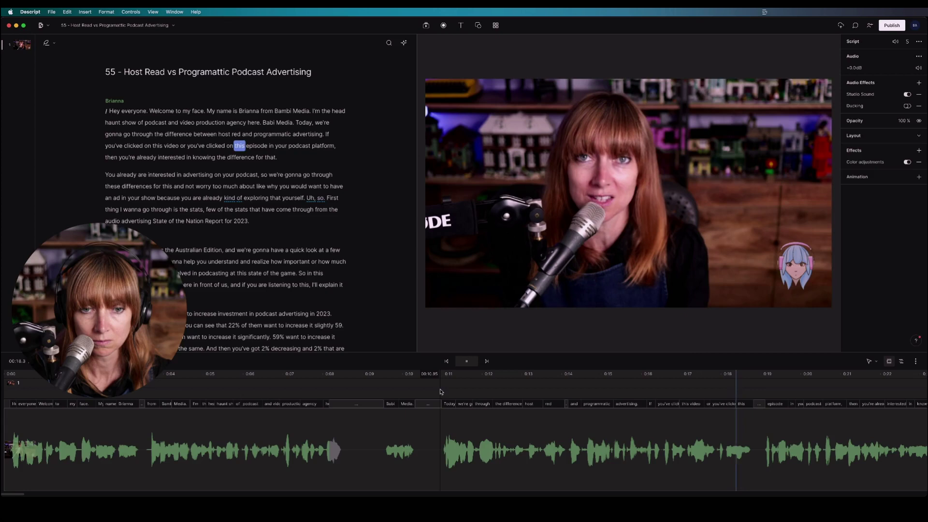
key(space)
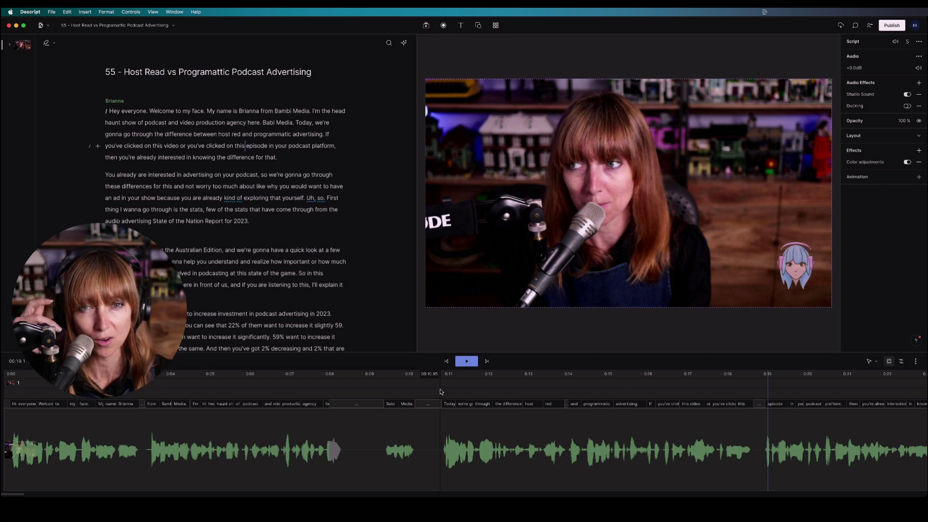
Add a standard EQ effect to the voice clip and browse its preset list.
click(424, 435)
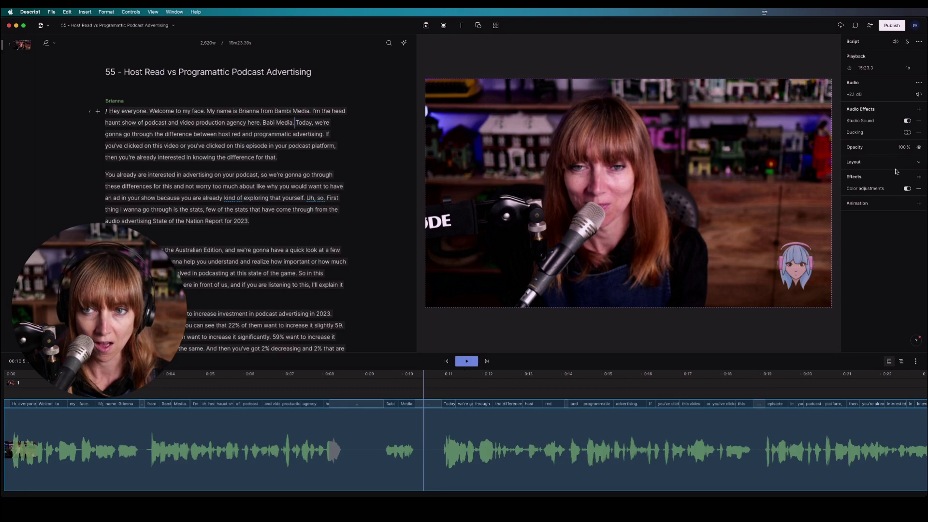
click(919, 109)
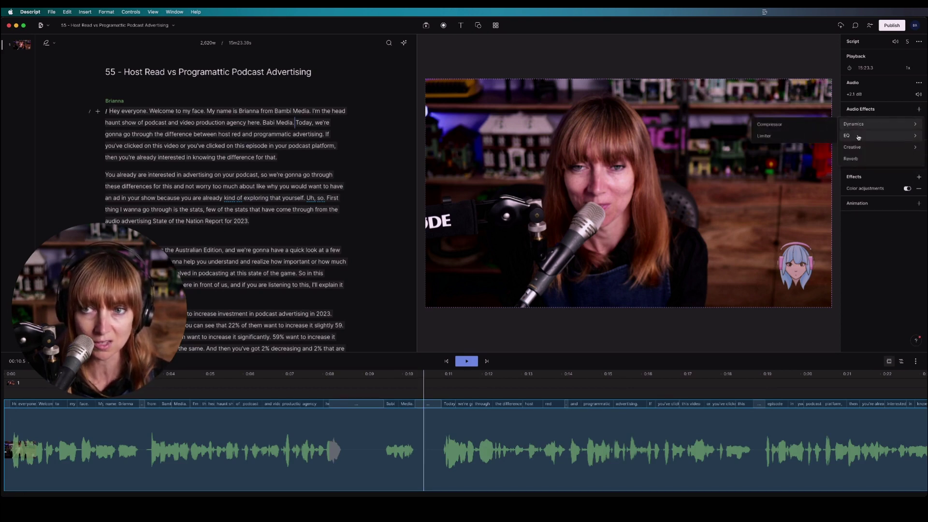
mouse_move(851, 135)
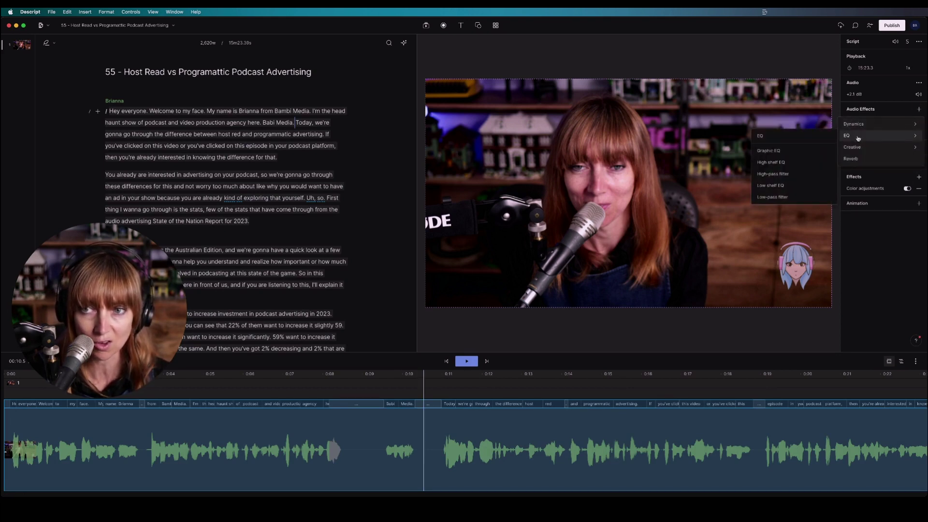
click(772, 138)
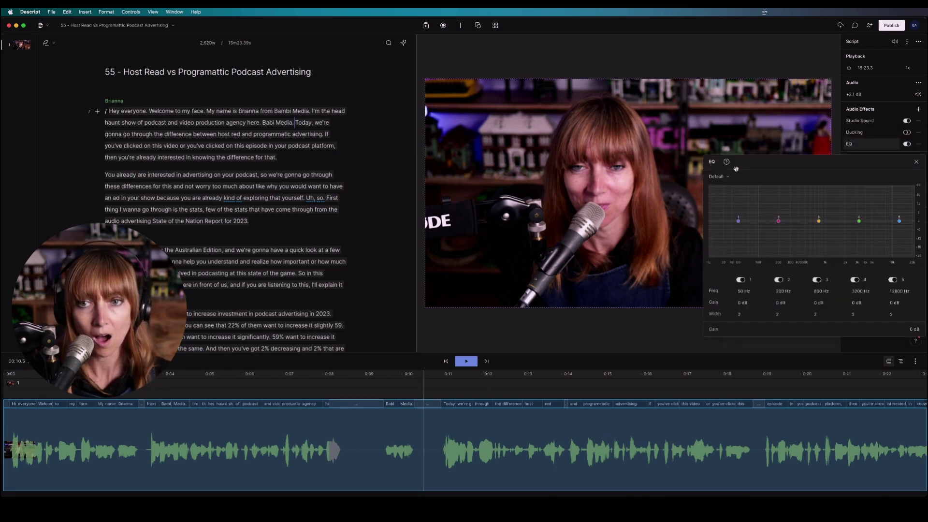
click(727, 177)
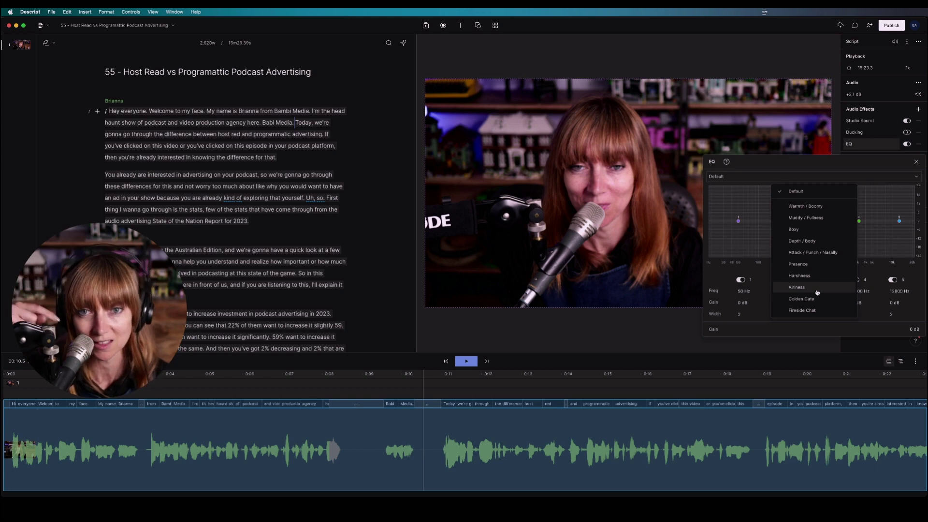
Keep the Default preset and disable the 50 Hz band, leaving four bands active.
click(796, 175)
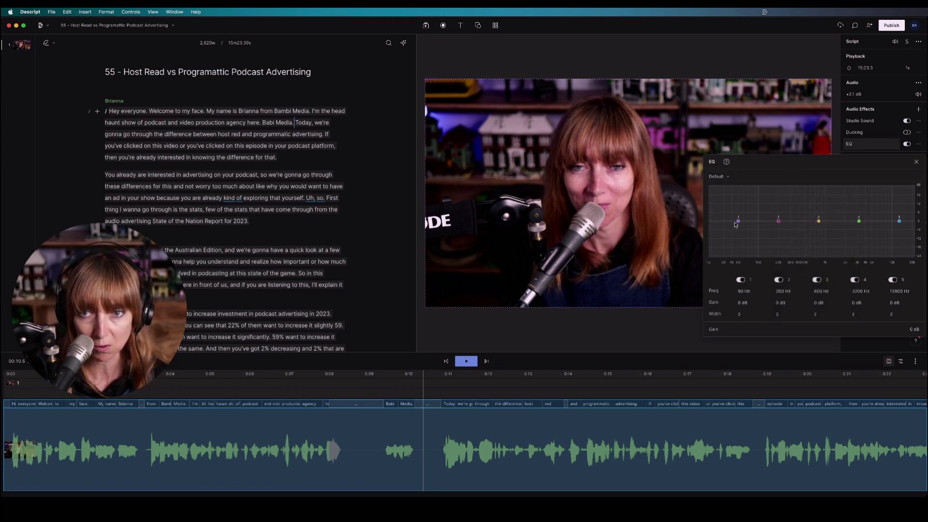
click(740, 281)
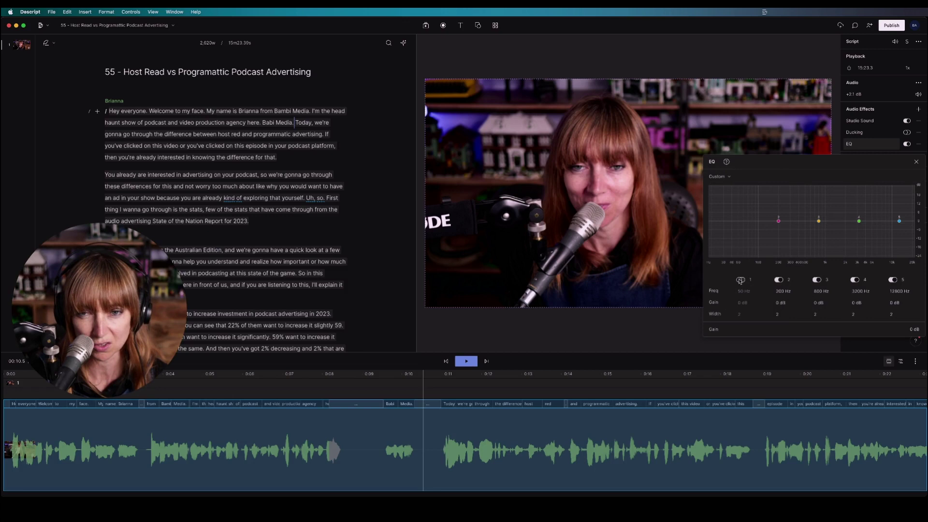
click(740, 281)
click(740, 280)
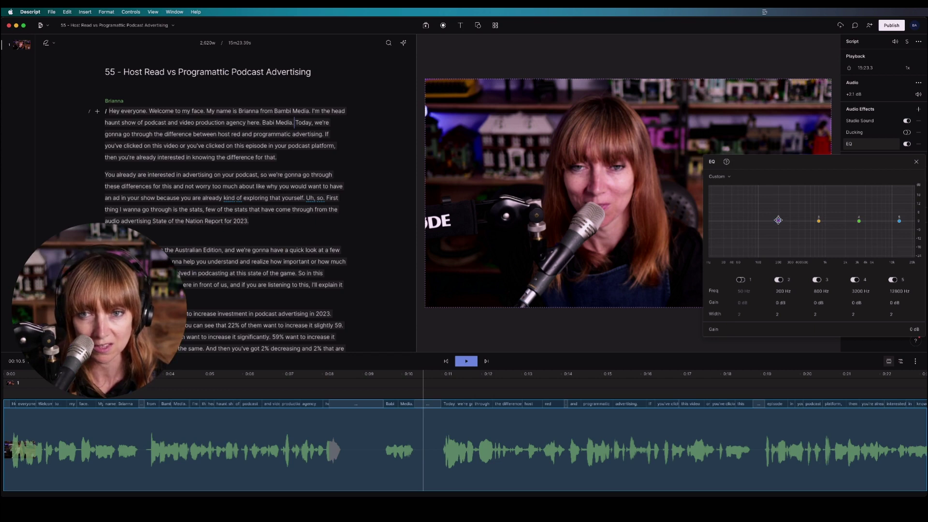
Boost the 200 Hz band to 14 dB and set its width to 15.
drag(779, 221, 778, 195)
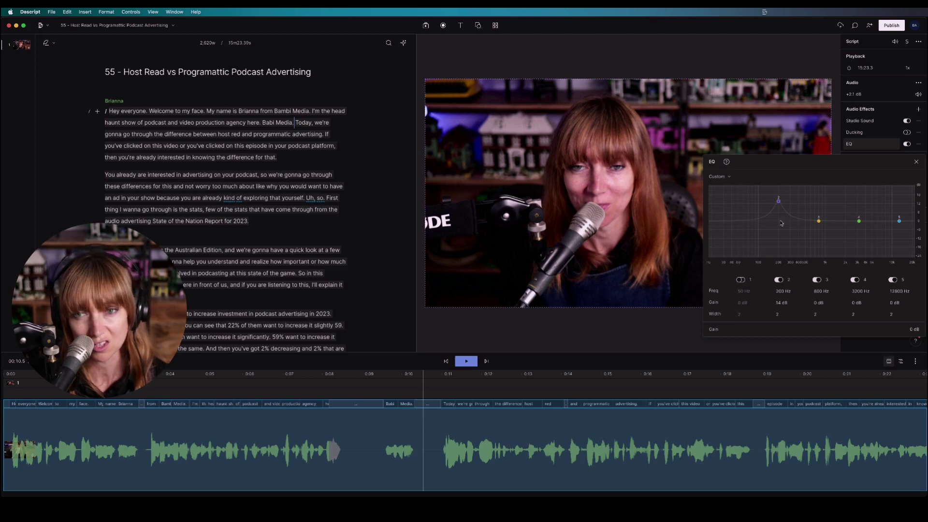
click(778, 315)
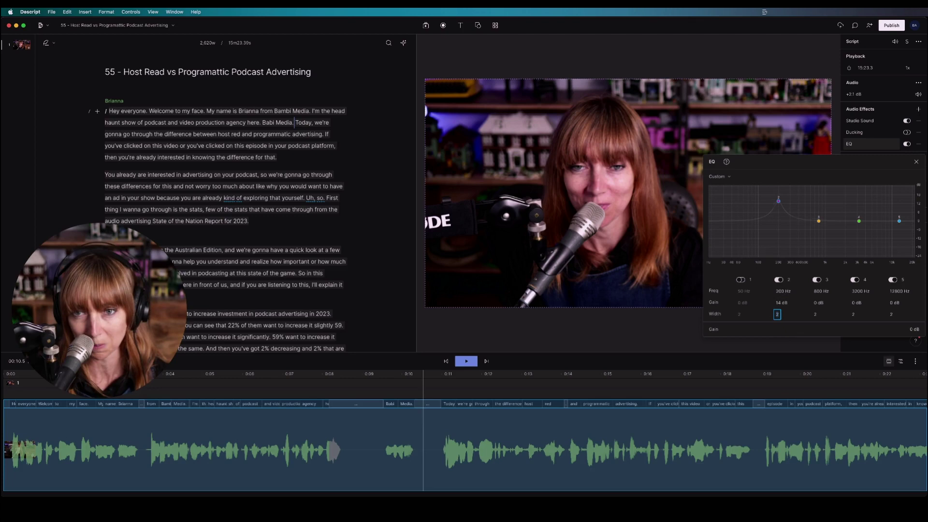
text(15)
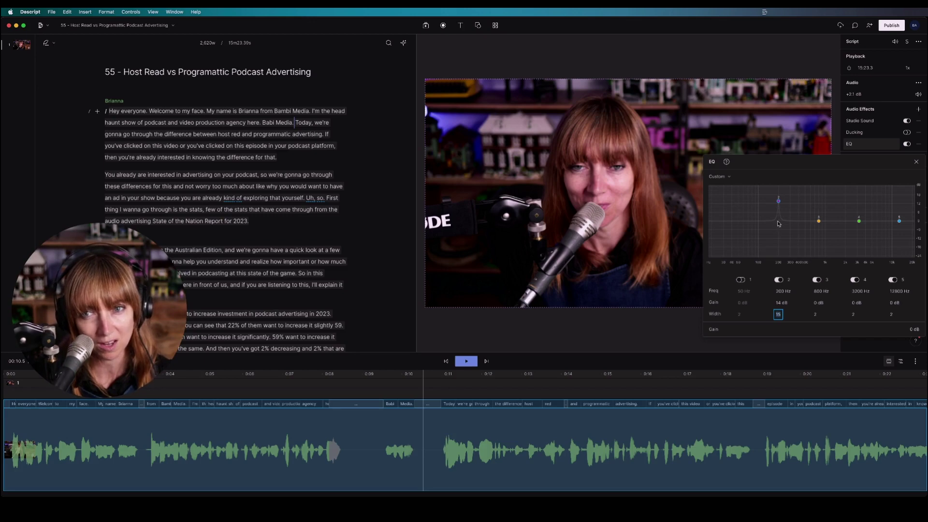
Reopen the voice EQ and start playback from about 0:09.
click(370, 388)
click(364, 392)
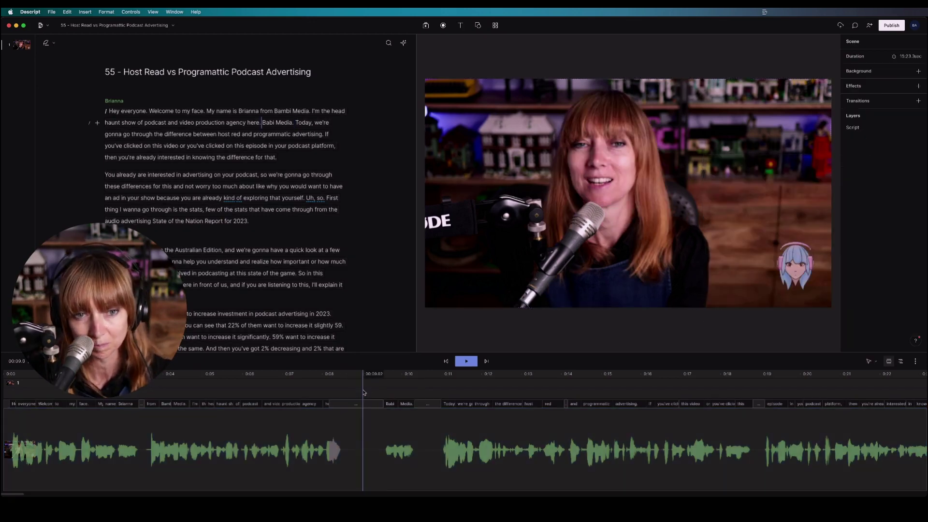
click(820, 163)
key(space)
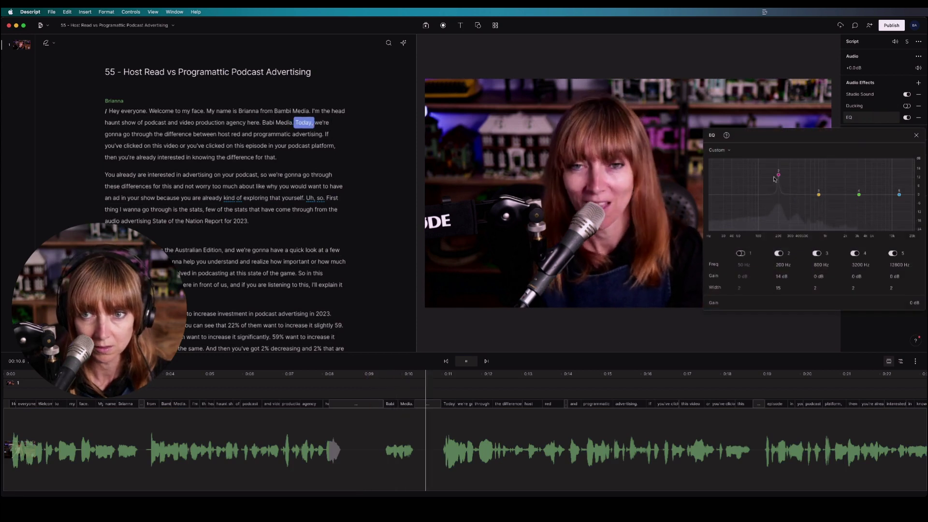
Cut band 2 deeply near 224 Hz and make band 4 a narrow width-15 cut near 3810 Hz.
drag(778, 174, 782, 162)
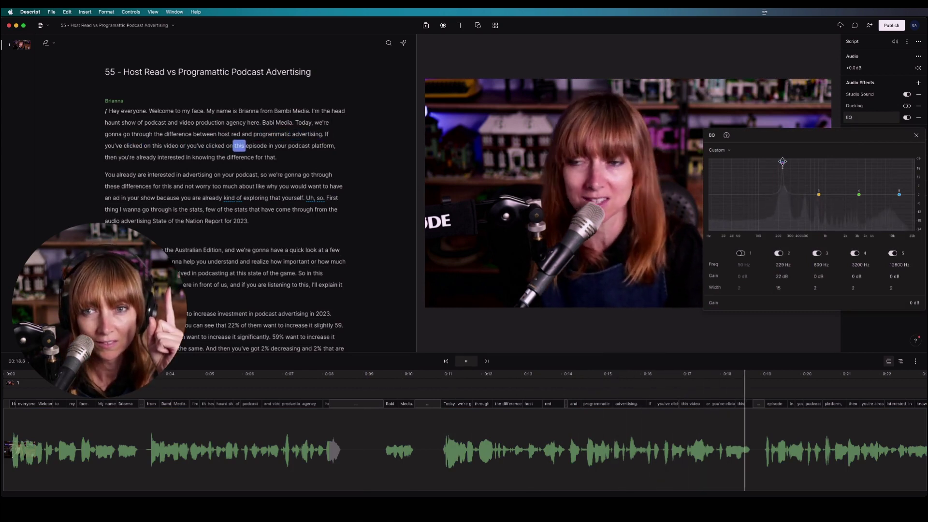
drag(782, 161, 782, 217)
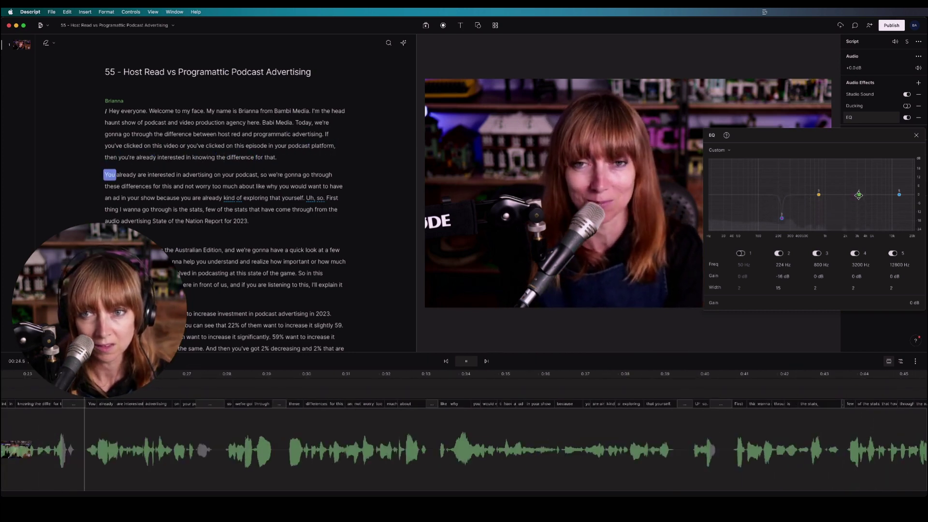
drag(859, 194, 869, 164)
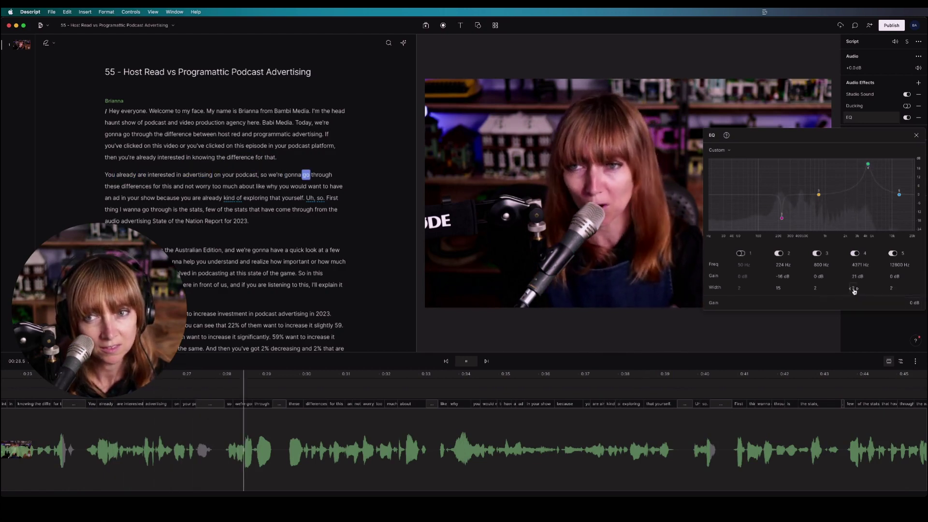
drag(854, 290, 854, 235)
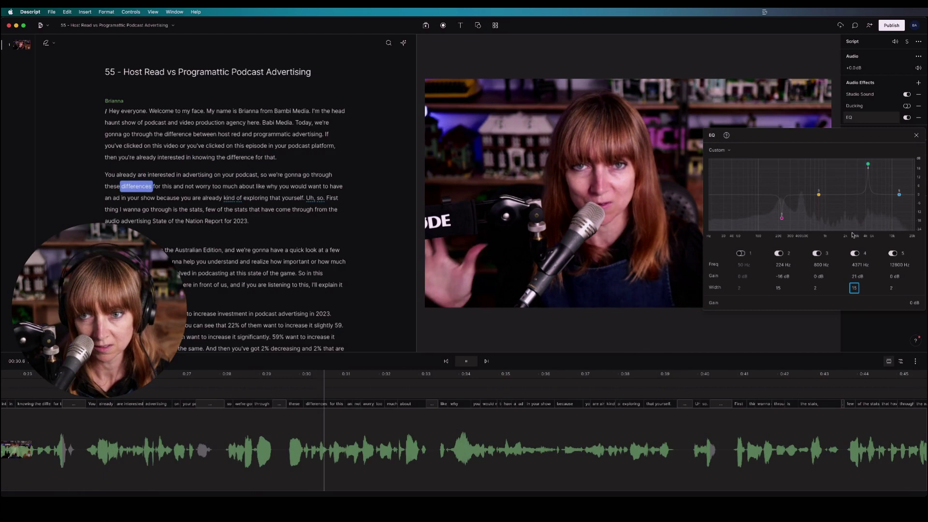
drag(868, 164, 864, 163)
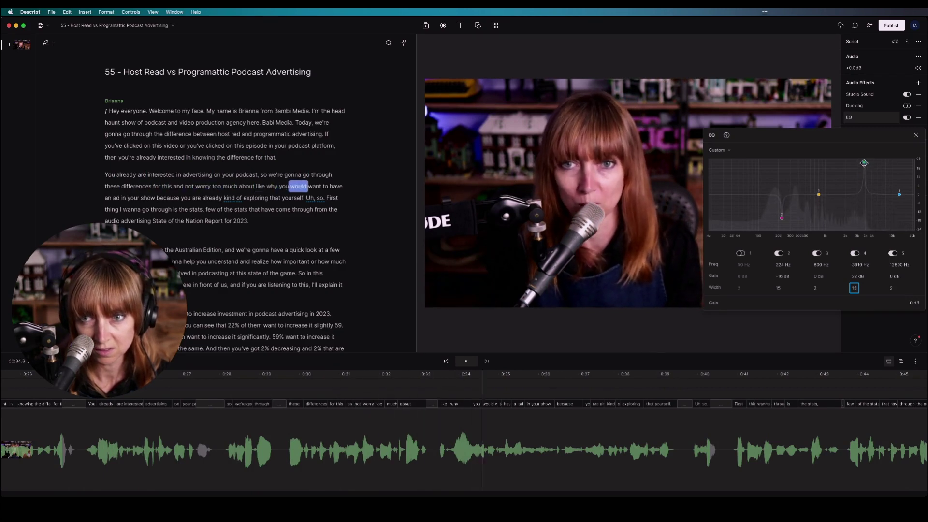
drag(865, 163, 865, 219)
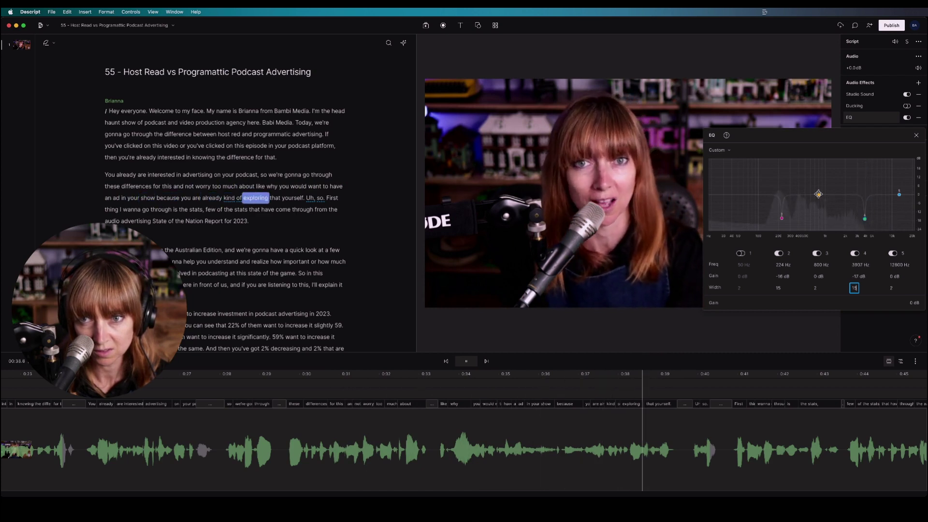
Set band 3 to width 15 and move it to about 586 Hz.
drag(818, 194, 812, 174)
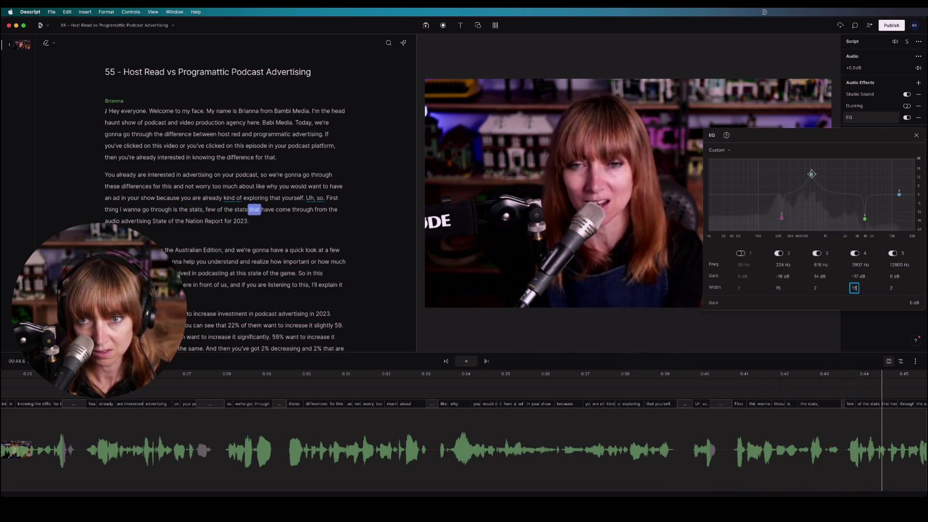
click(817, 288)
text(15)
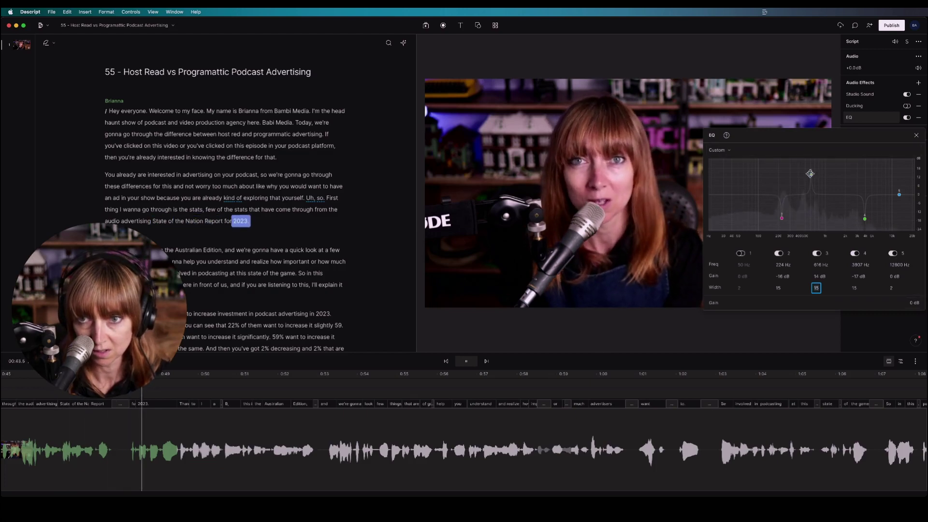
drag(811, 174, 808, 214)
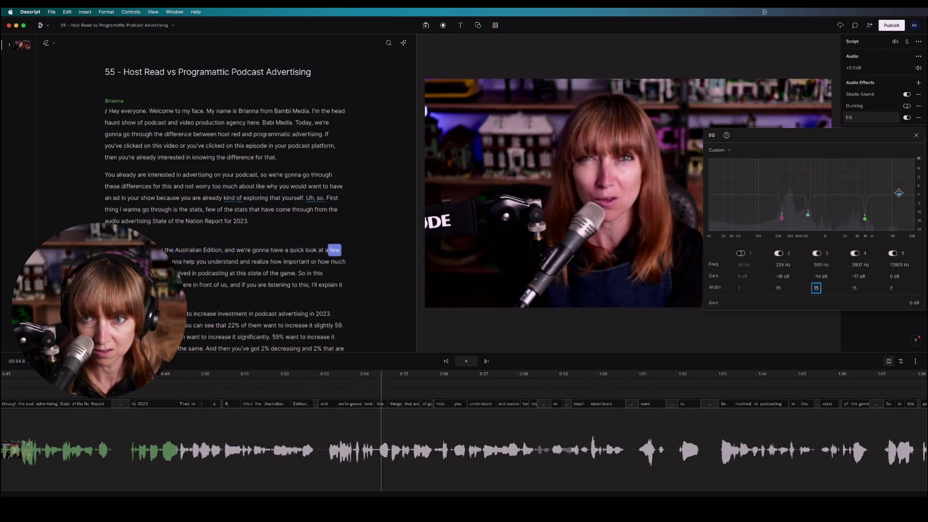
Narrow band 5 near 8377 Hz, sweep band 4 toward 2017 Hz, retune band 2 near 253 Hz.
drag(898, 193, 888, 184)
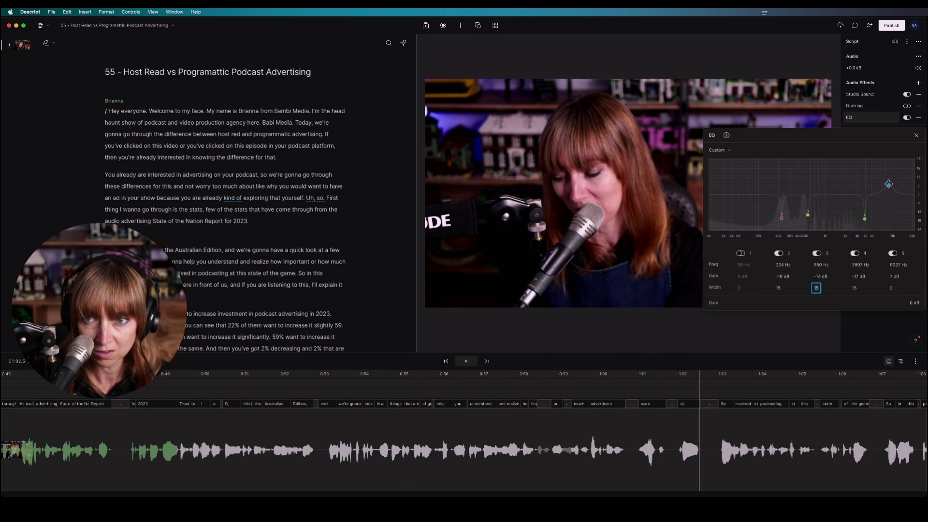
mouse_move(865, 219)
mouse_down()
mouse_move(837, 160)
mouse_move(851, 160)
mouse_move(855, 217)
mouse_up()
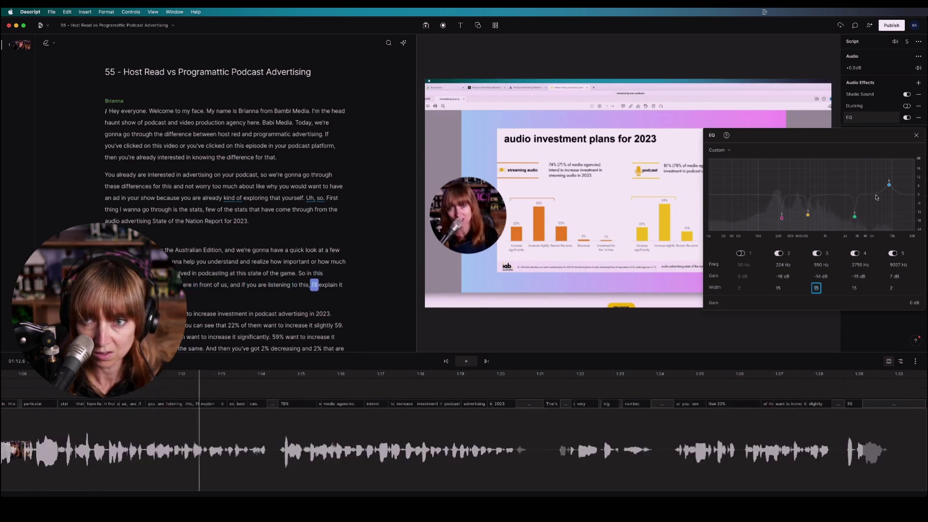
drag(890, 183, 888, 187)
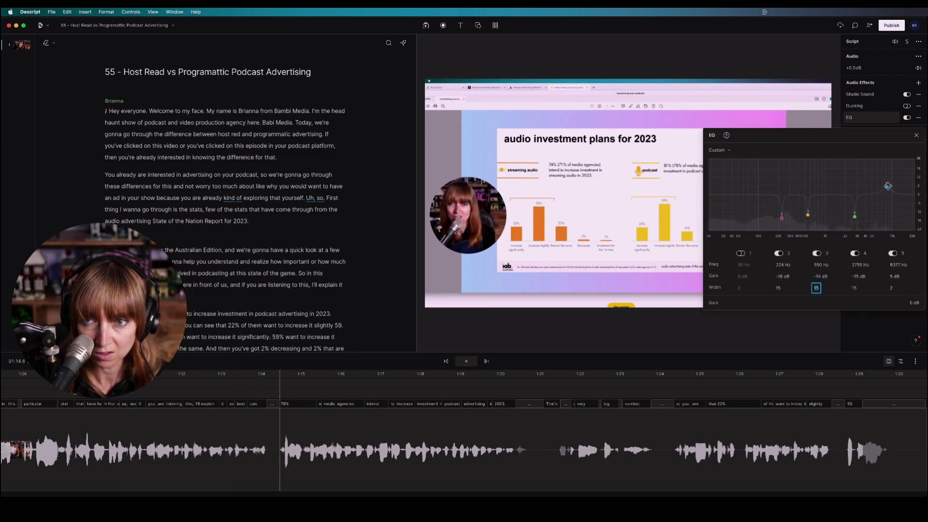
click(892, 288)
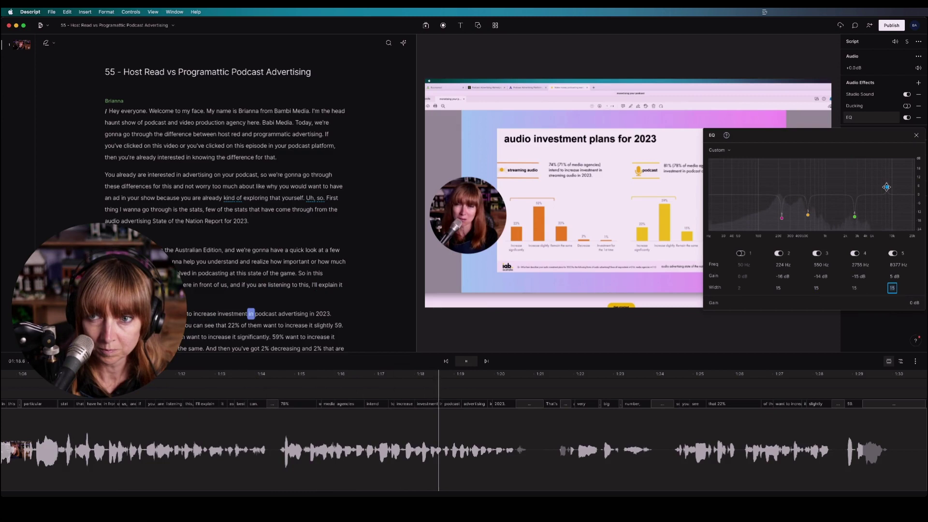
drag(881, 188, 883, 212)
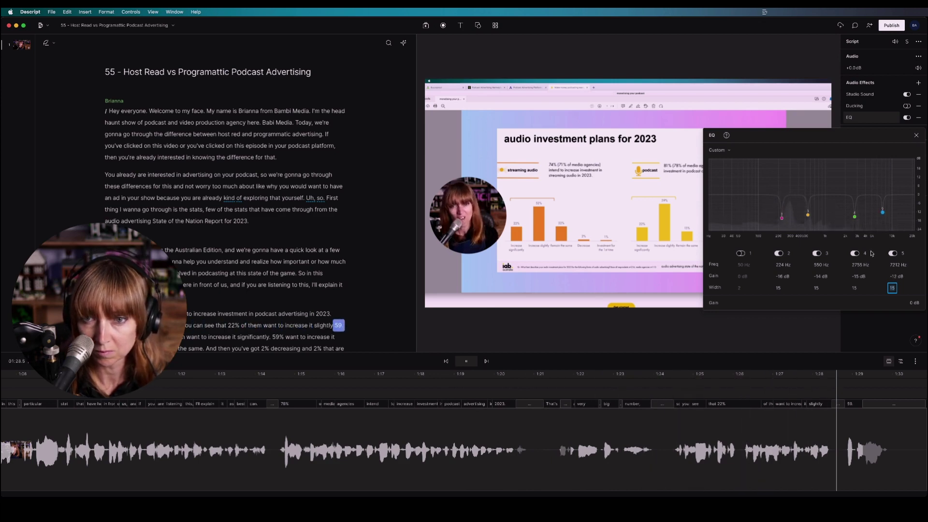
mouse_move(782, 217)
mouse_down()
mouse_move(786, 158)
mouse_move(786, 213)
mouse_up()
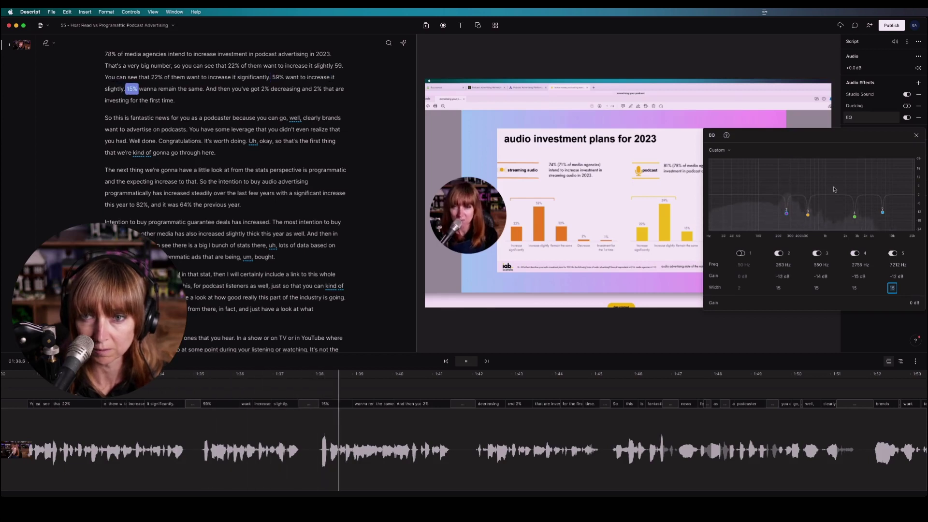
Close the EQ settings and stop playback at about 1:41.9.
click(916, 135)
click(469, 374)
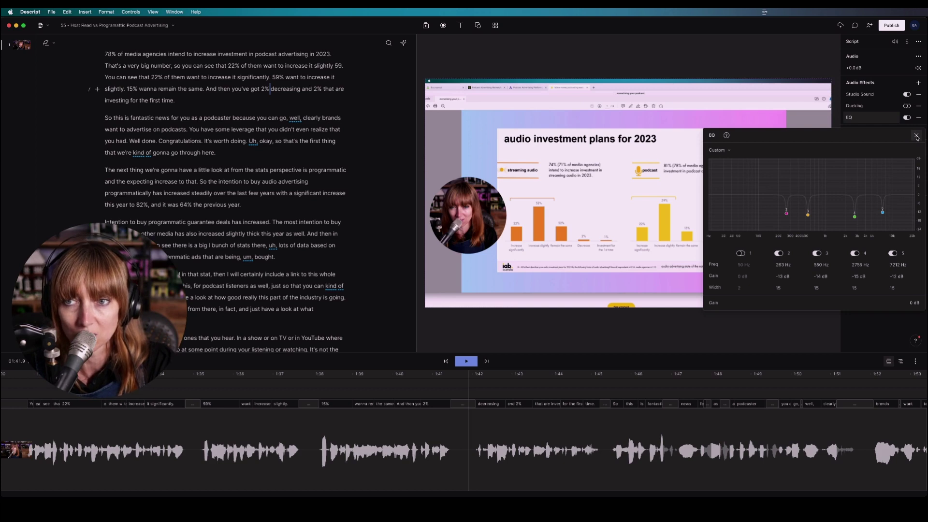
Play the voice from 1:37.4 with the custom EQ switched off, then stop.
click(916, 135)
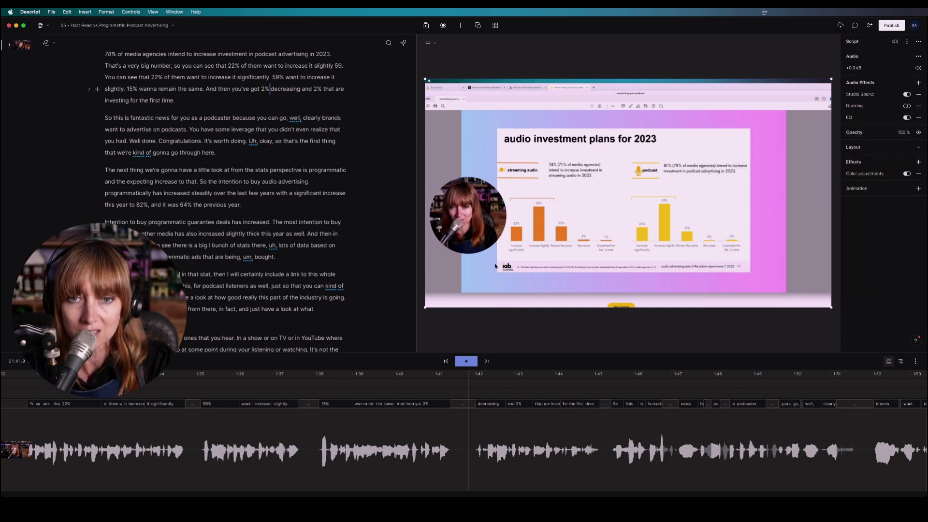
click(290, 393)
key(space)
click(852, 127)
click(880, 118)
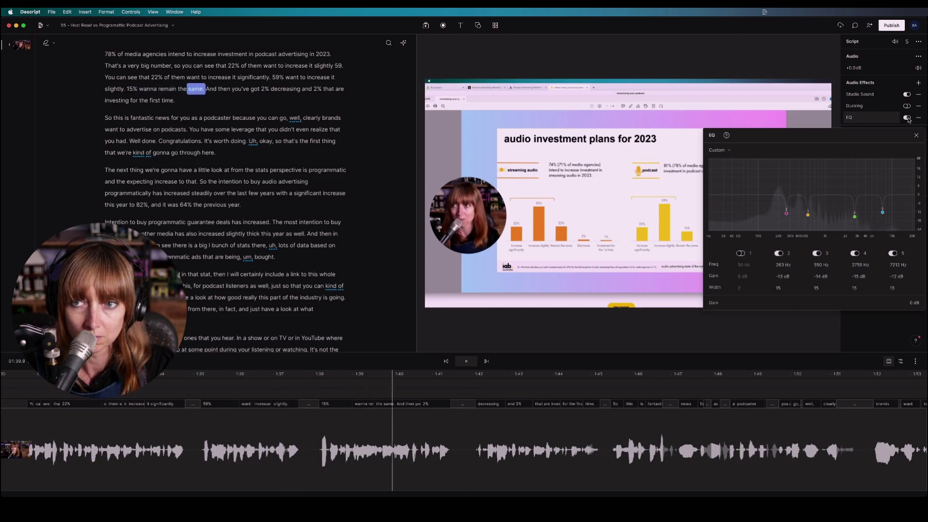
click(908, 119)
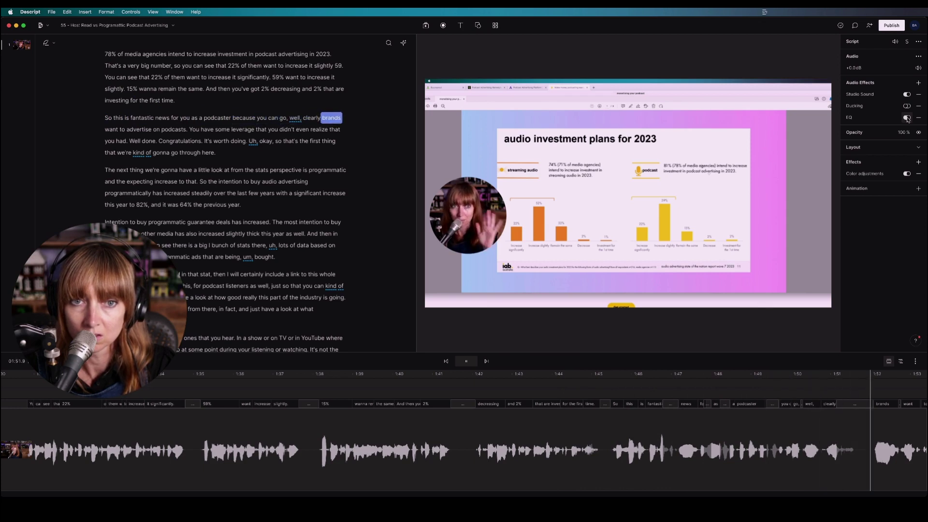
key(space)
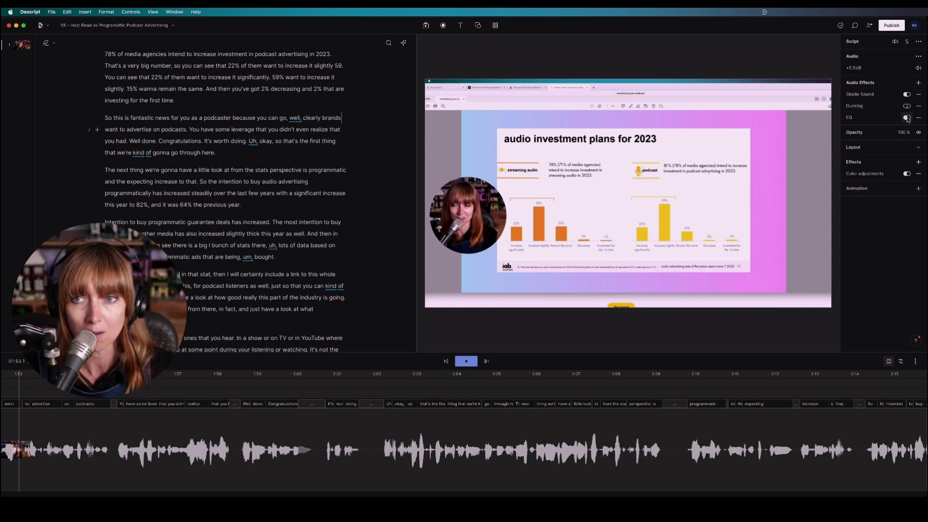
Open the custom EQ's settings from Audio Effects to review its four width-15 notches.
click(858, 121)
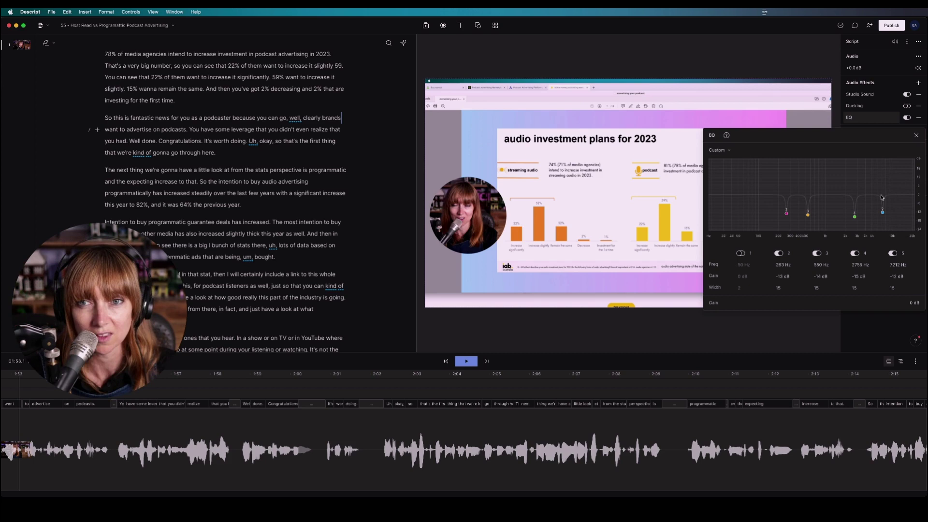
Close the custom EQ without changing presets and add a second EQ to the voice track.
click(733, 151)
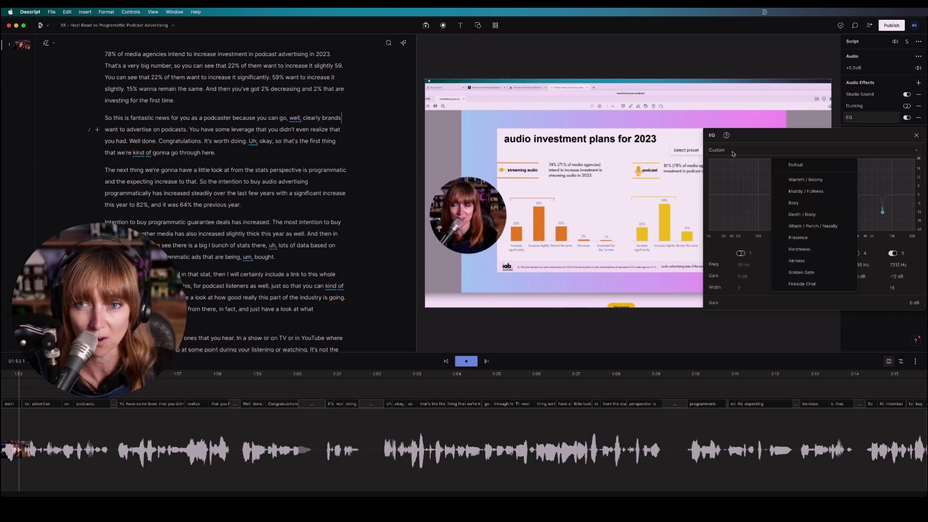
click(916, 139)
click(916, 136)
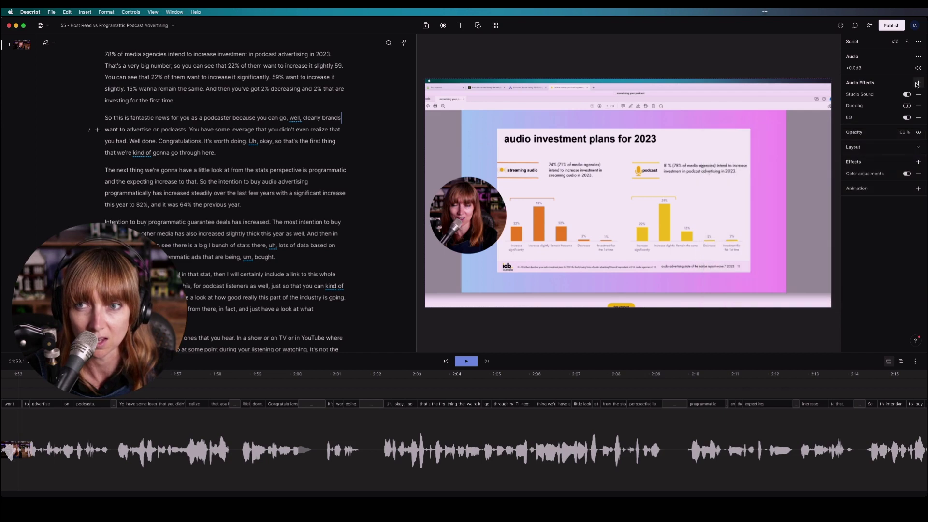
click(917, 84)
mouse_move(880, 110)
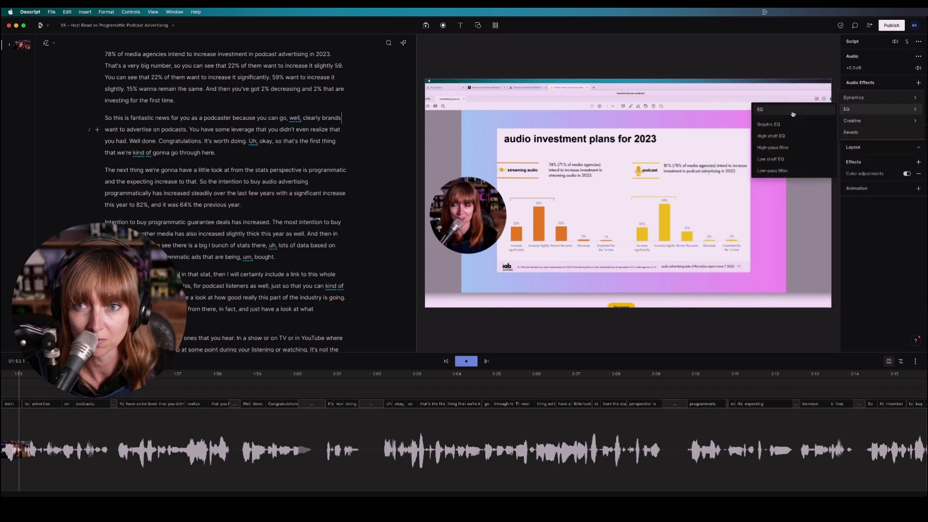
click(793, 114)
Audition the Presence and Depth / Body presets on the new EQ, then close it.
click(725, 162)
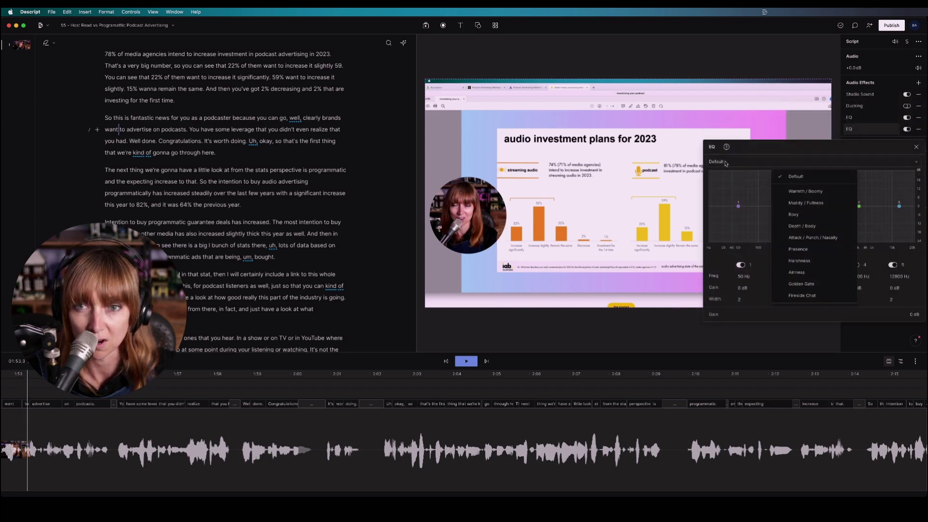
click(799, 250)
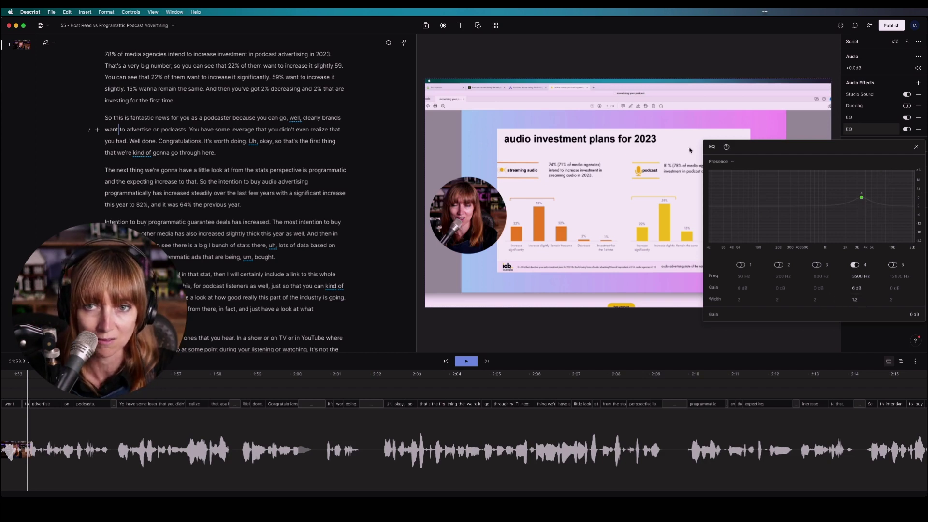
click(731, 163)
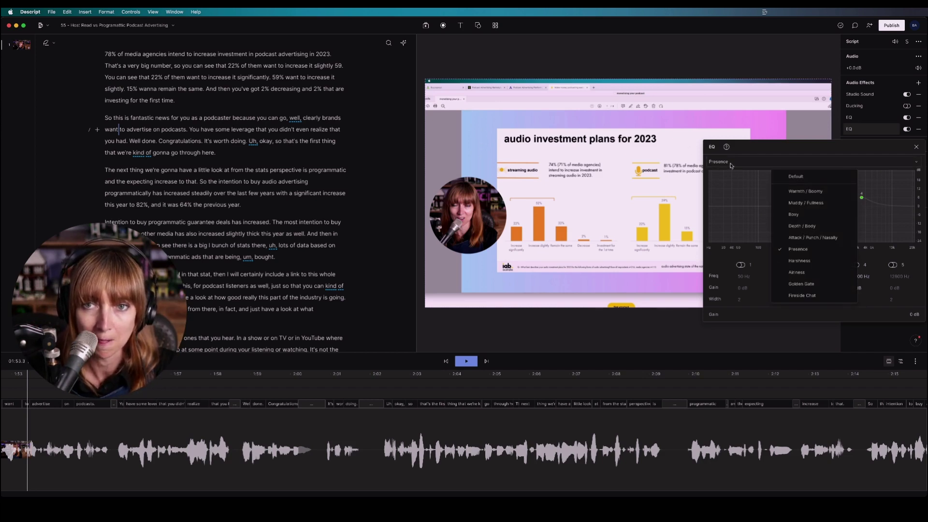
click(802, 226)
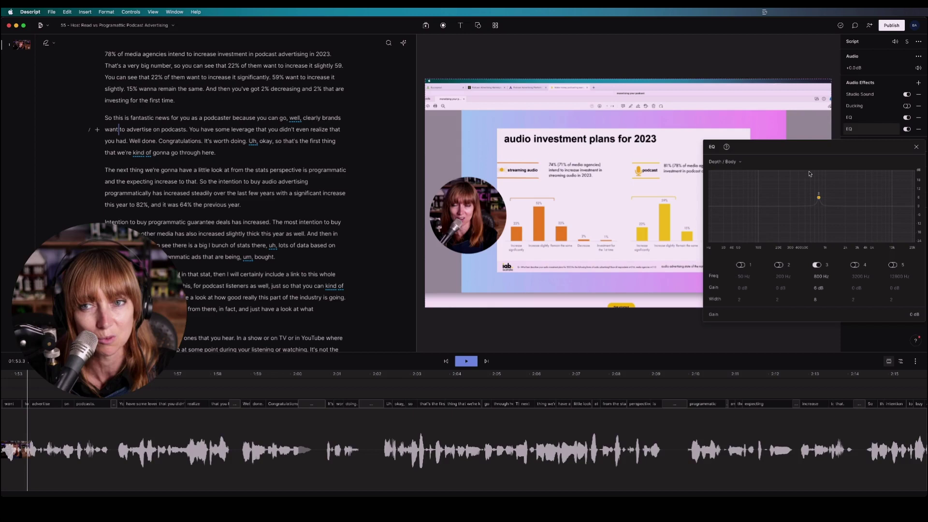
click(740, 163)
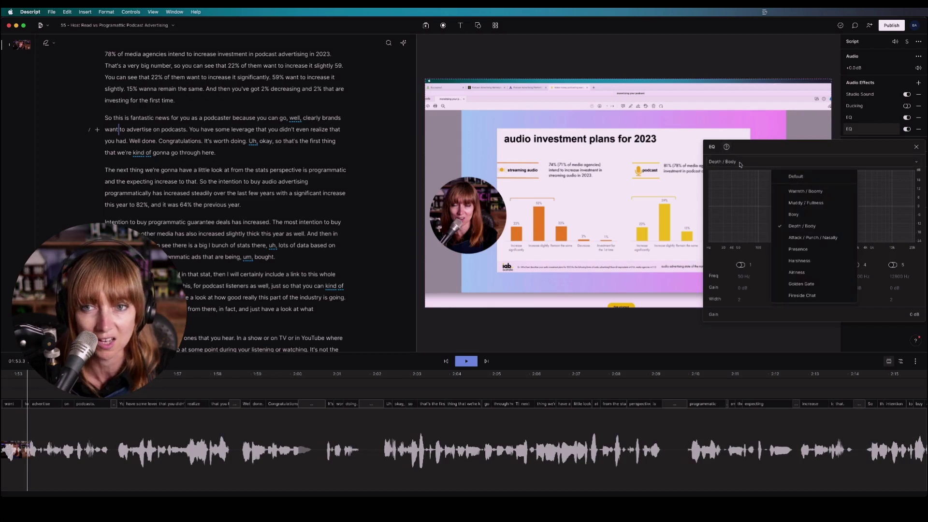
click(796, 176)
click(917, 147)
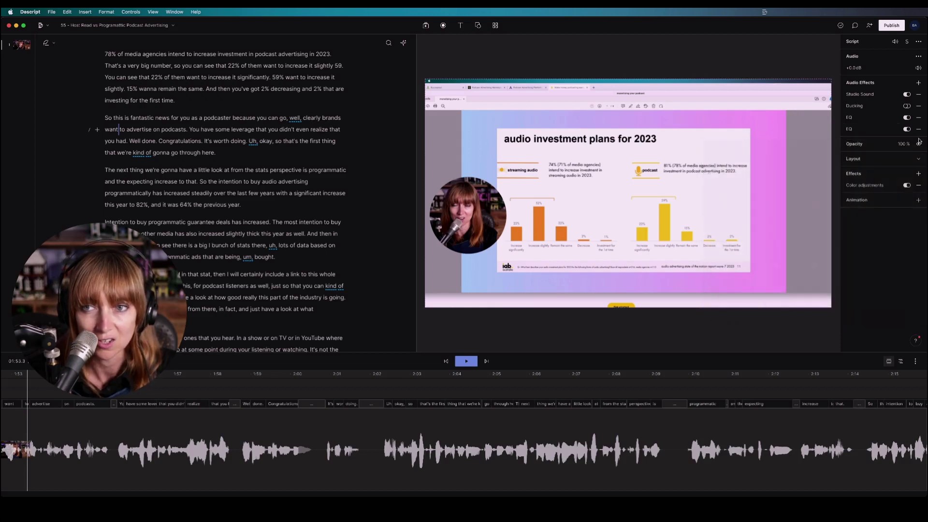
Delete the second EQ effect from the voice track's Audio Effects list.
click(919, 130)
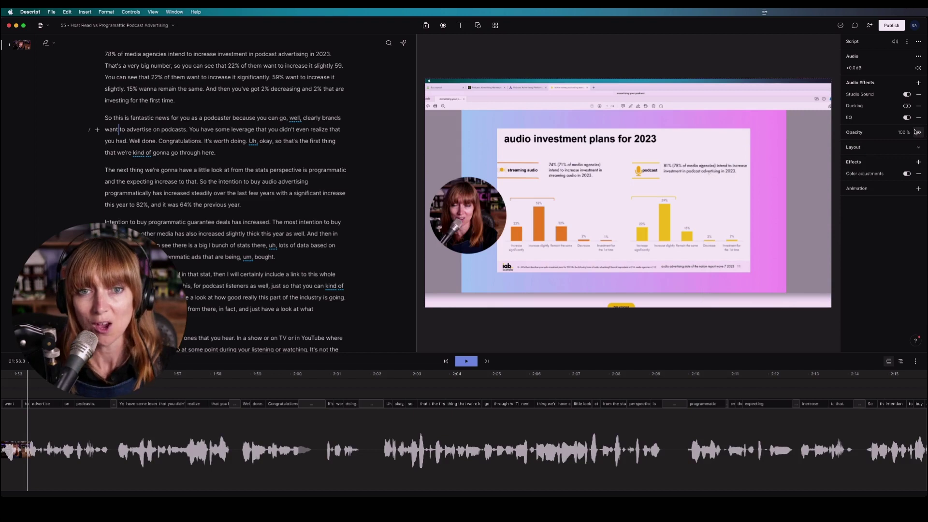